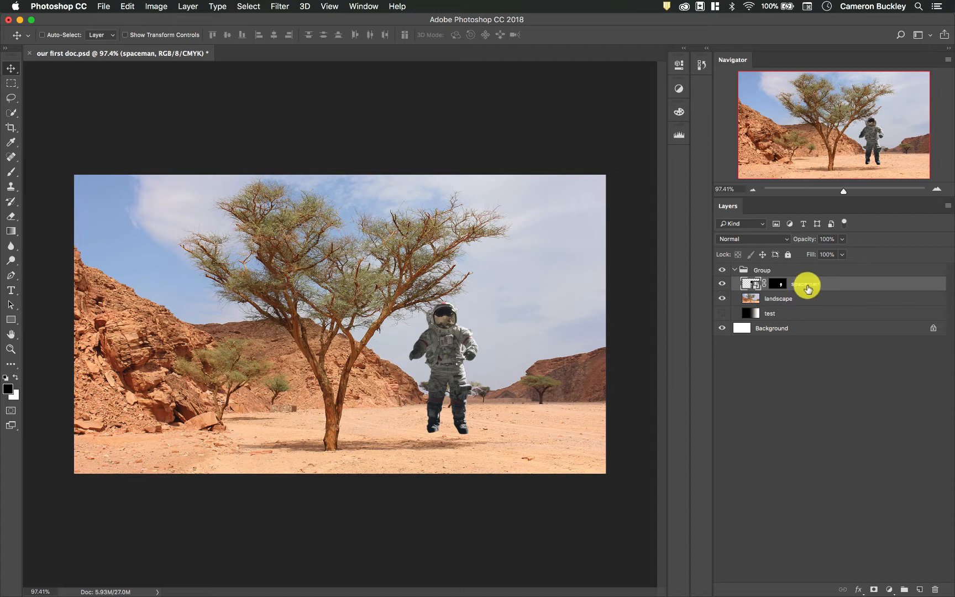
- Move the spaceman layer in the group slightly up and to the right within the desert landscape
click(735, 270)
click(734, 271)
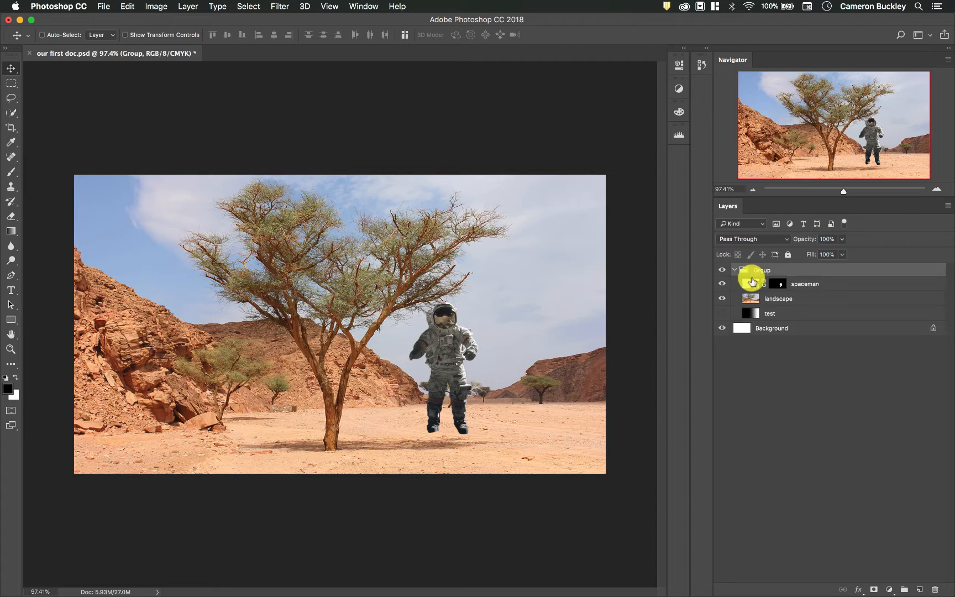
click(803, 283)
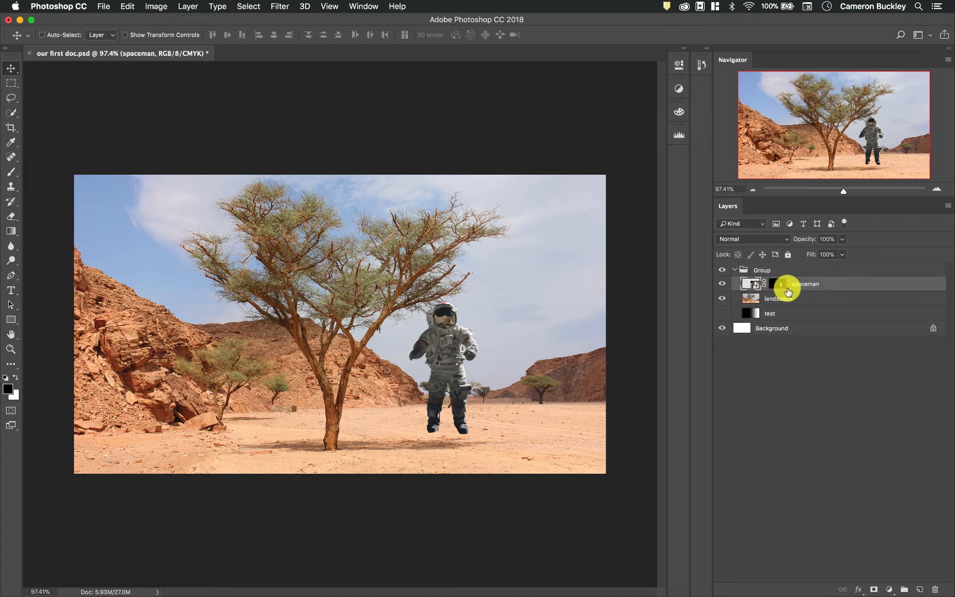
drag(463, 358, 473, 352)
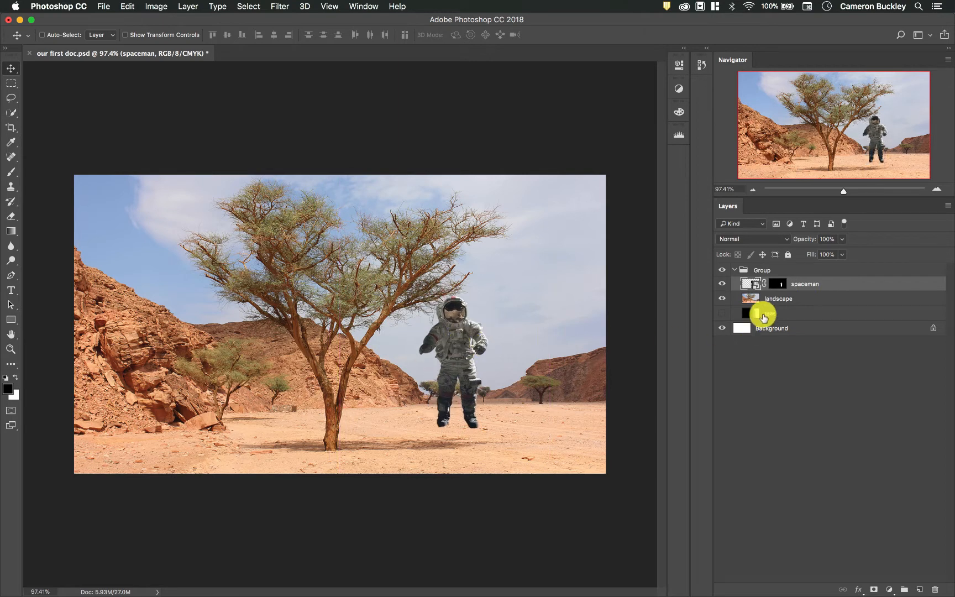
- Show the test gradient on its own by hiding the spaceman and landscape layers
click(799, 301)
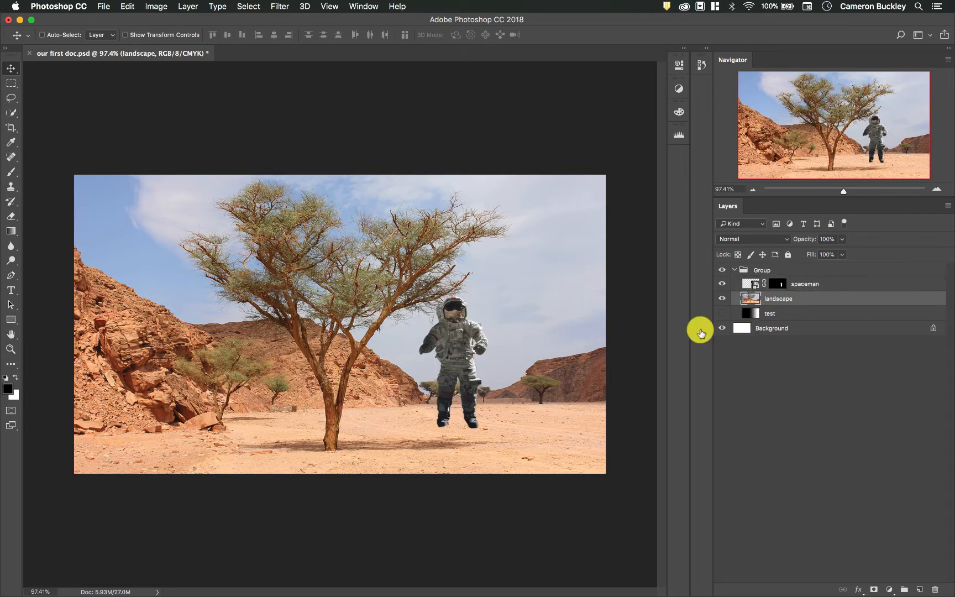
click(782, 313)
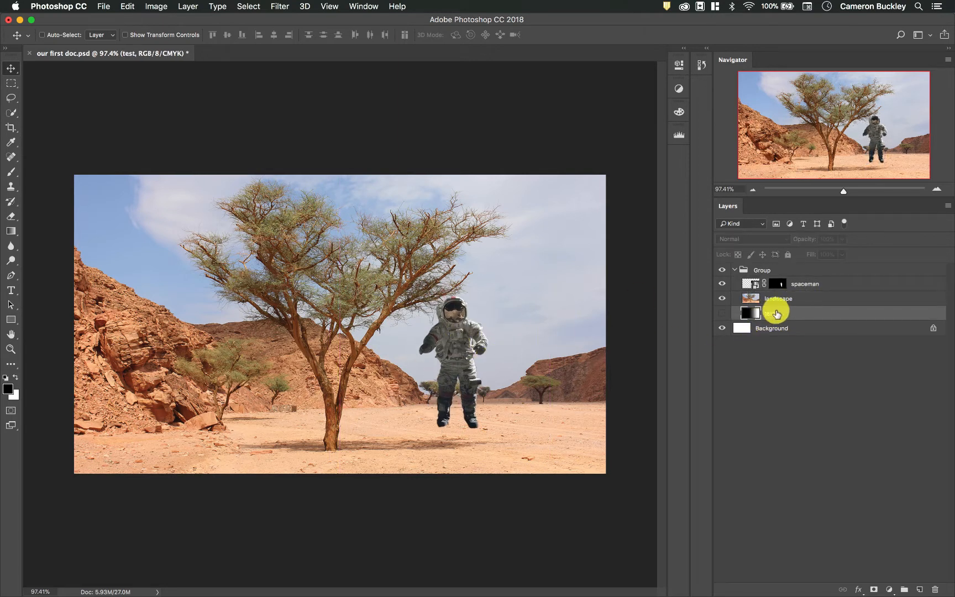
click(722, 272)
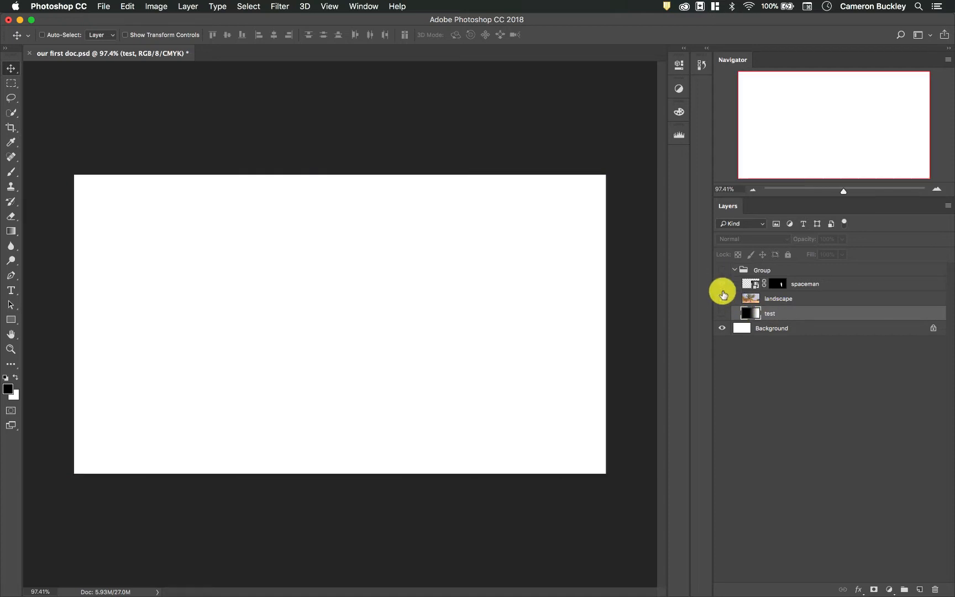
click(722, 314)
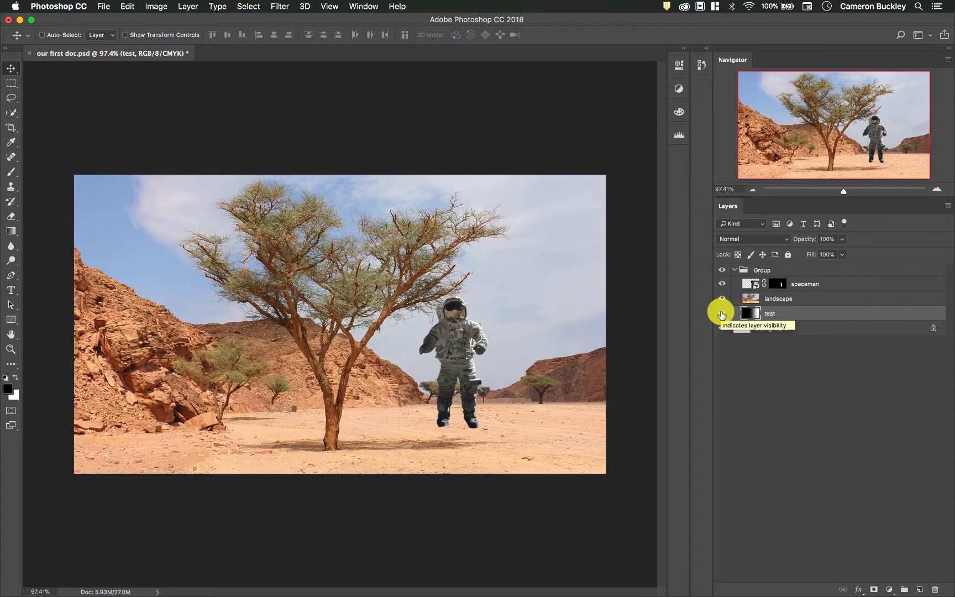
click(723, 271)
click(722, 297)
click(722, 286)
click(722, 297)
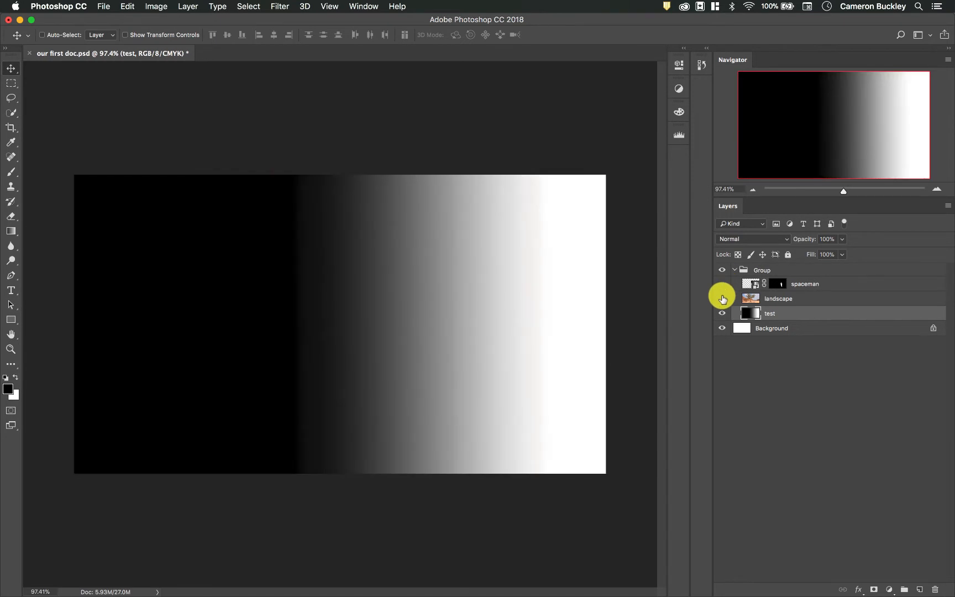
- Bring back the landscape and spaceman layers and hide the test gradient
click(722, 299)
click(722, 284)
click(723, 316)
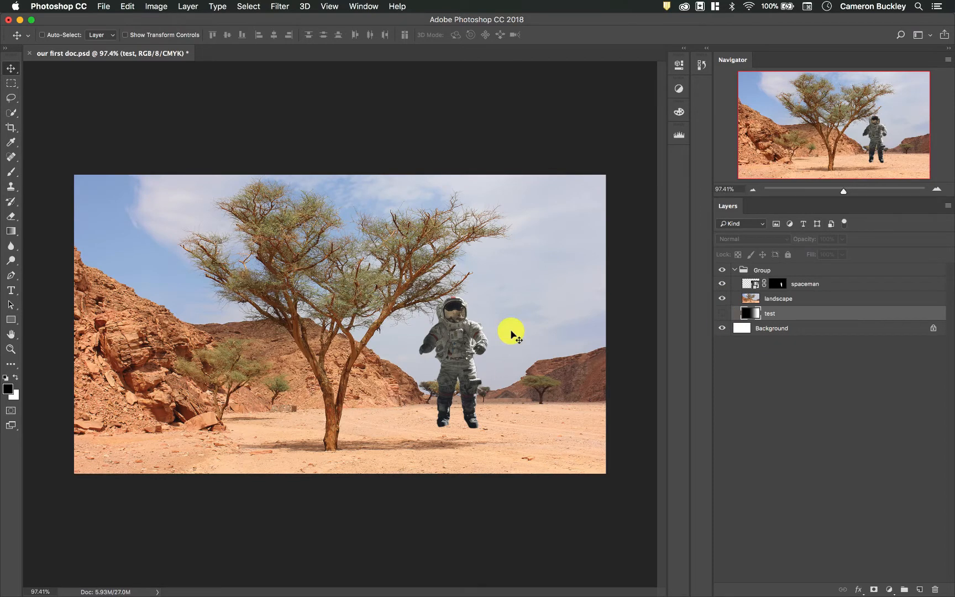
- Reposition the spaceman to the right of the large tree, with the feet just above the sand
click(816, 284)
drag(455, 353, 434, 383)
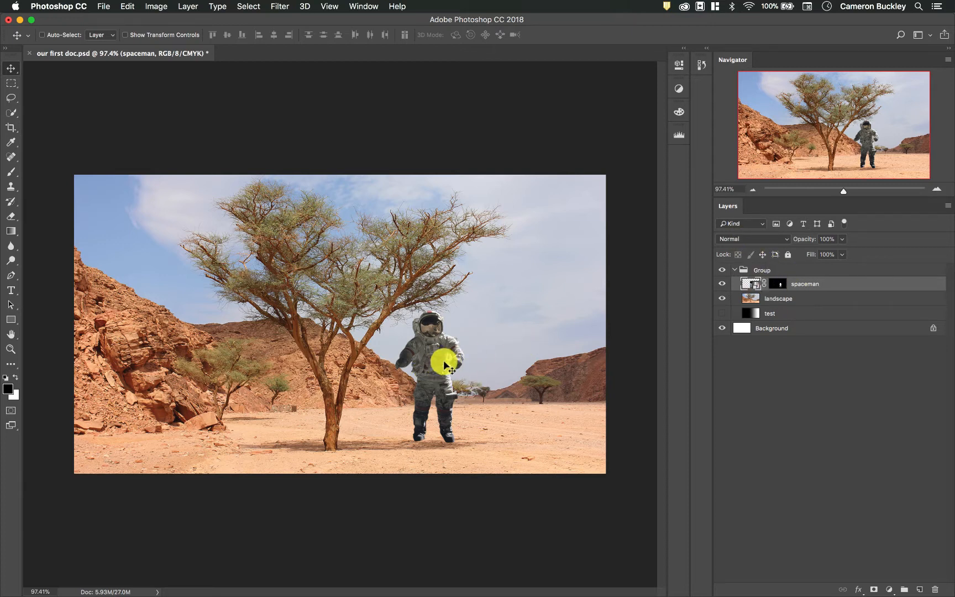
mouse_move(449, 365)
mouse_down()
mouse_move(514, 347)
mouse_move(484, 361)
mouse_move(462, 351)
mouse_up()
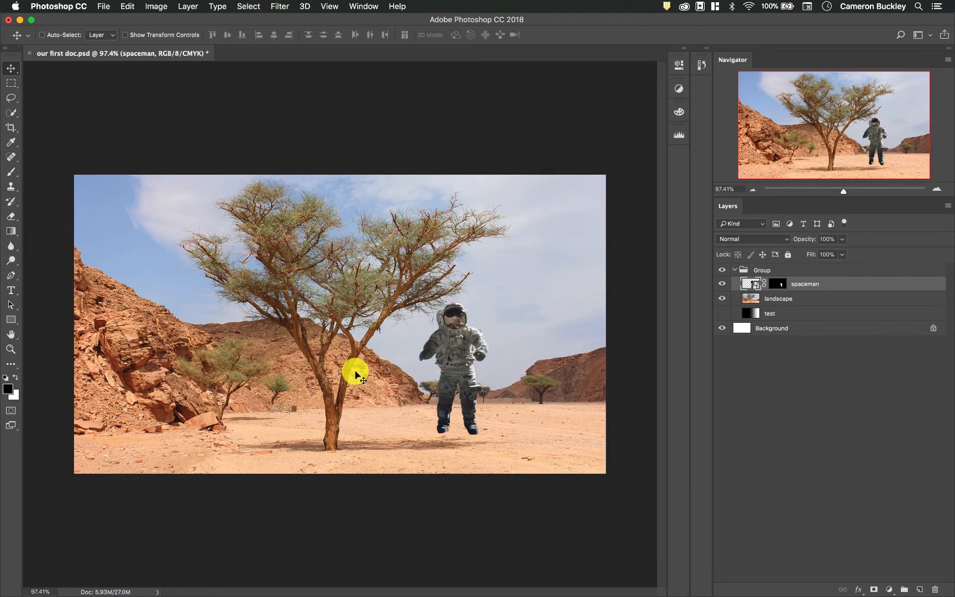
- Set the spaceman layer's blend mode to Overlay and move it right, over the distant hills
click(760, 243)
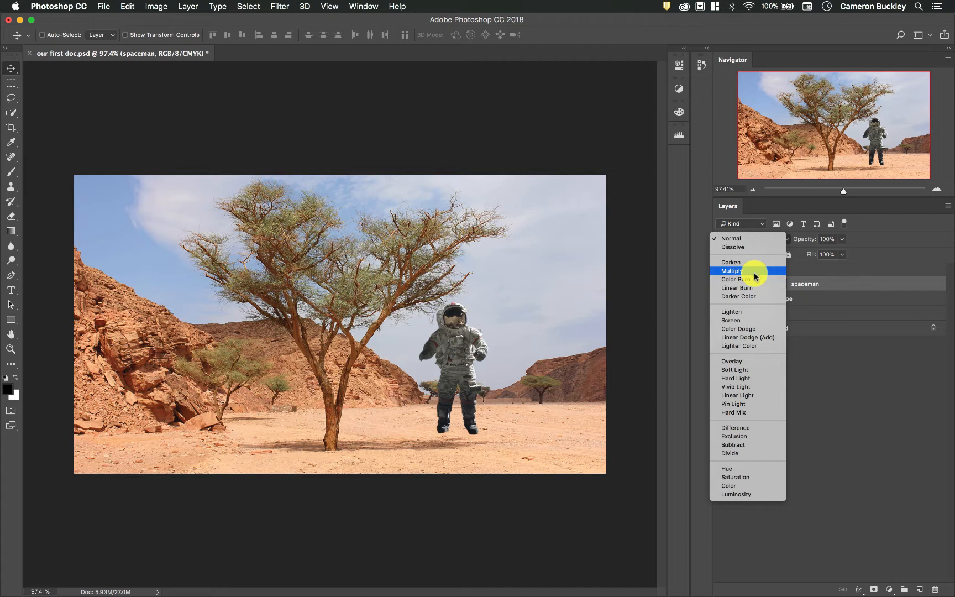
click(742, 363)
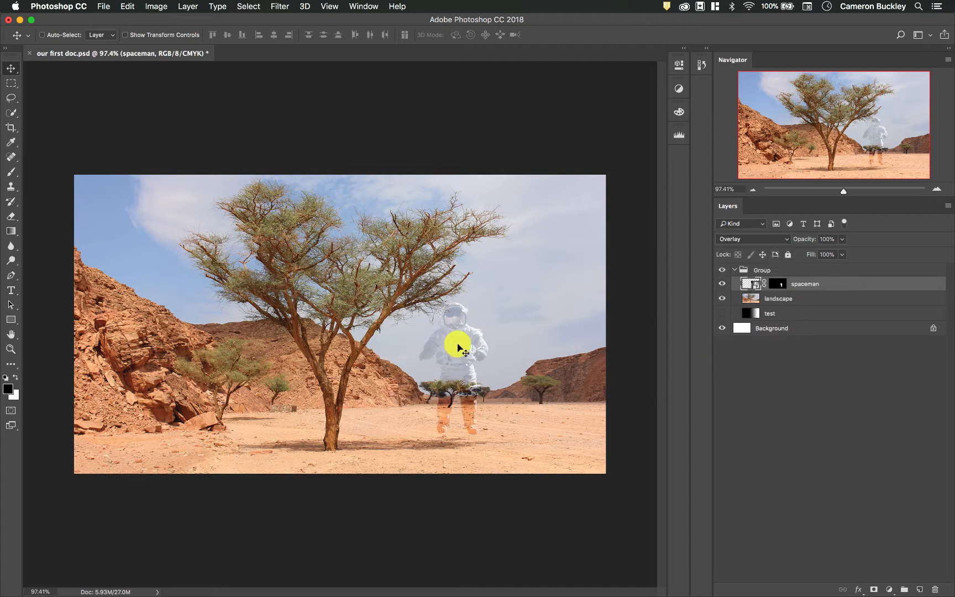
drag(455, 348, 512, 362)
- Set the spaceman layer's blend mode to Normal and swap the landscape backdrop for the test gradient
click(752, 240)
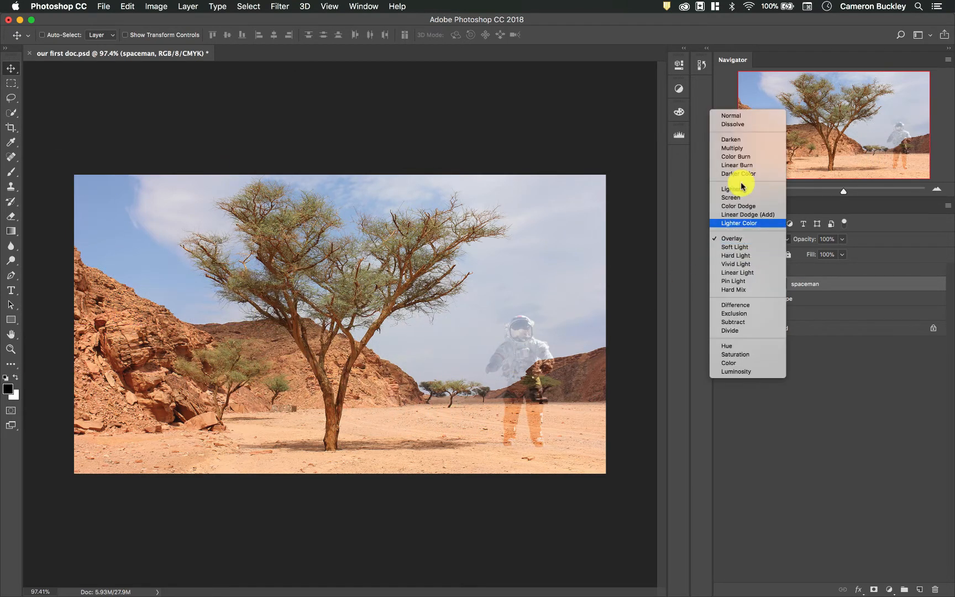
click(753, 120)
click(722, 298)
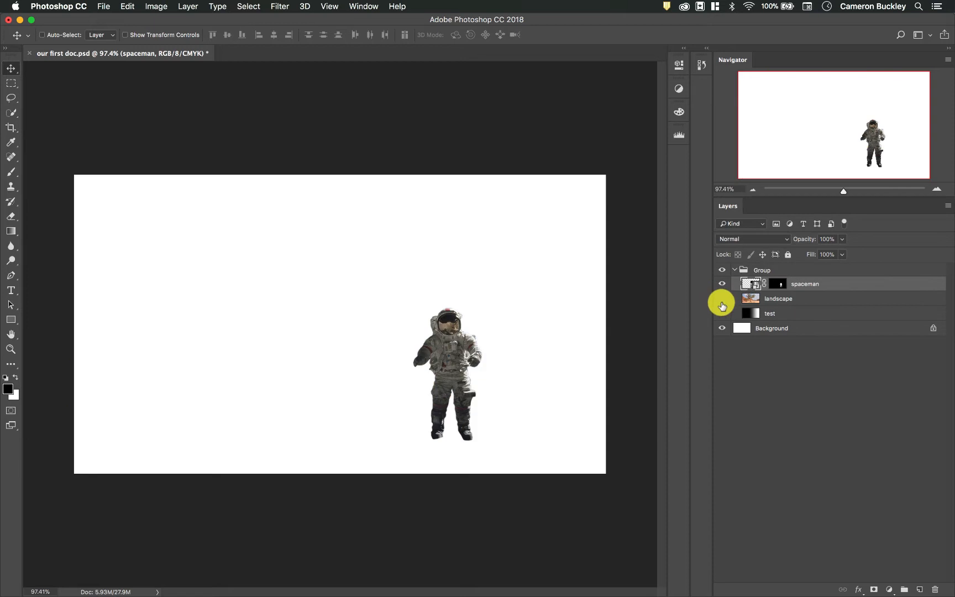
click(722, 313)
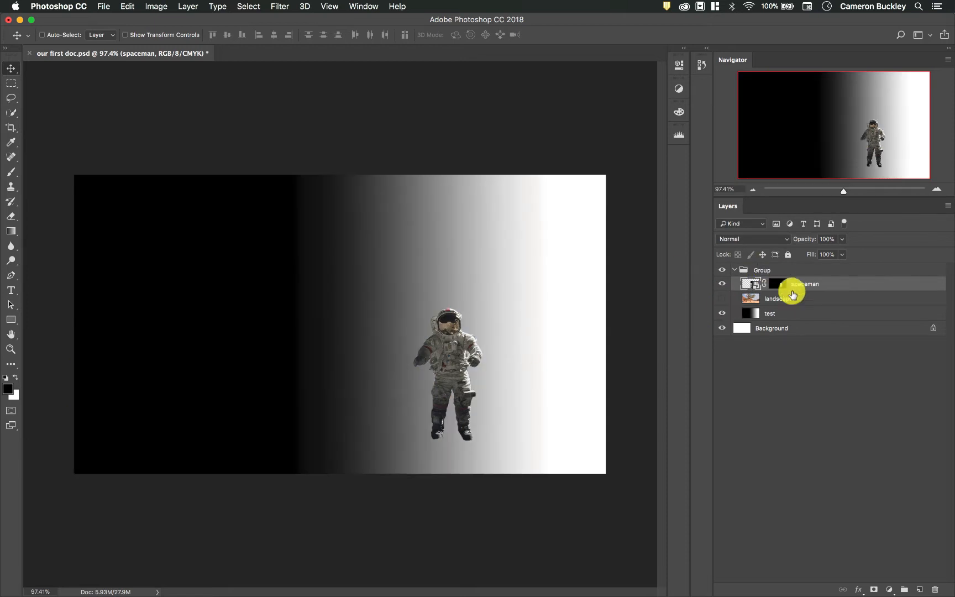
- Move the spaceman up over the grey part of the gradient, keeping its blend mode at Normal
drag(449, 376, 475, 333)
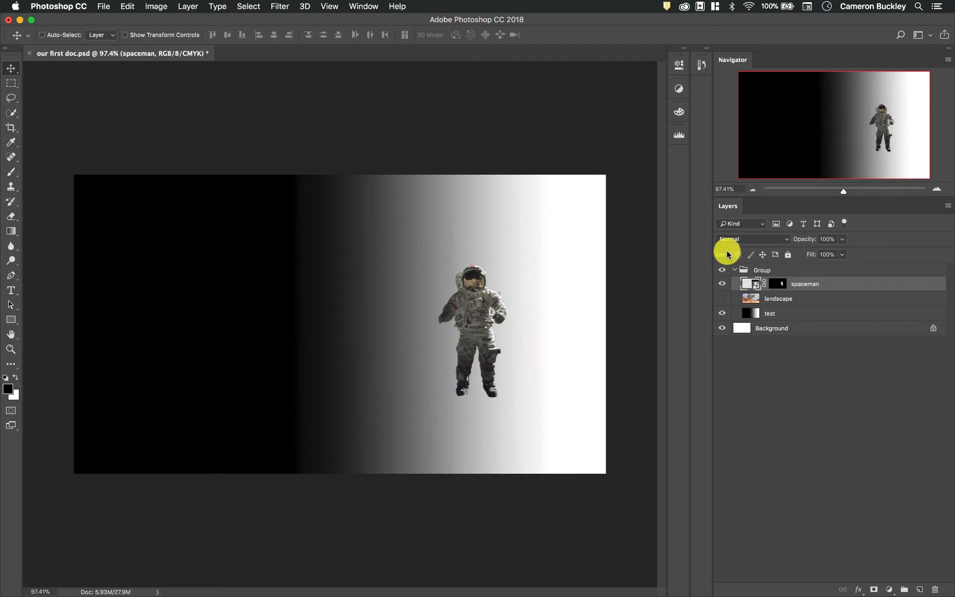
click(754, 241)
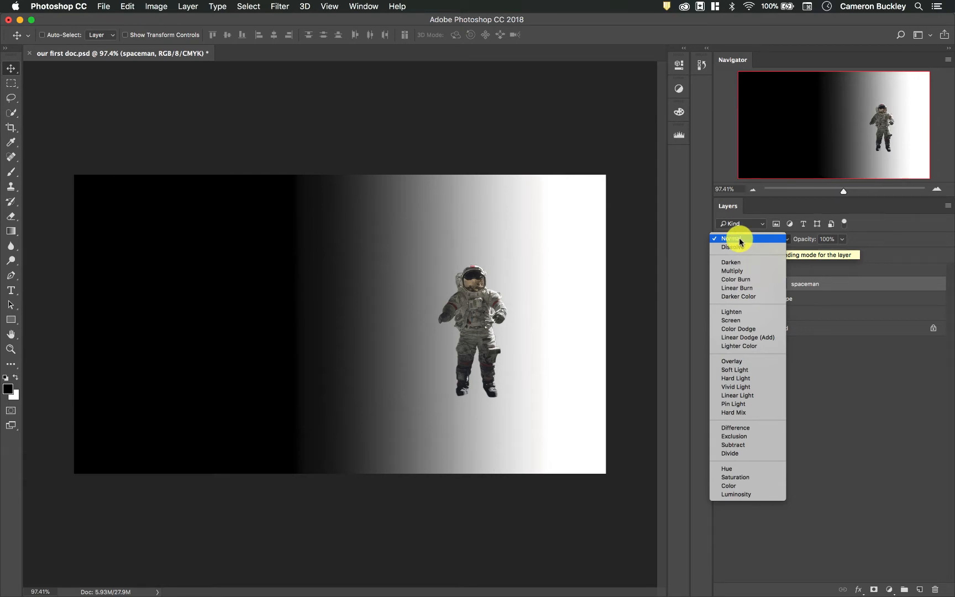
click(733, 241)
drag(506, 328, 485, 333)
- Set the spaceman's blend mode to Multiply and move it across the gradient's light and dark areas, ending over light grey
click(778, 241)
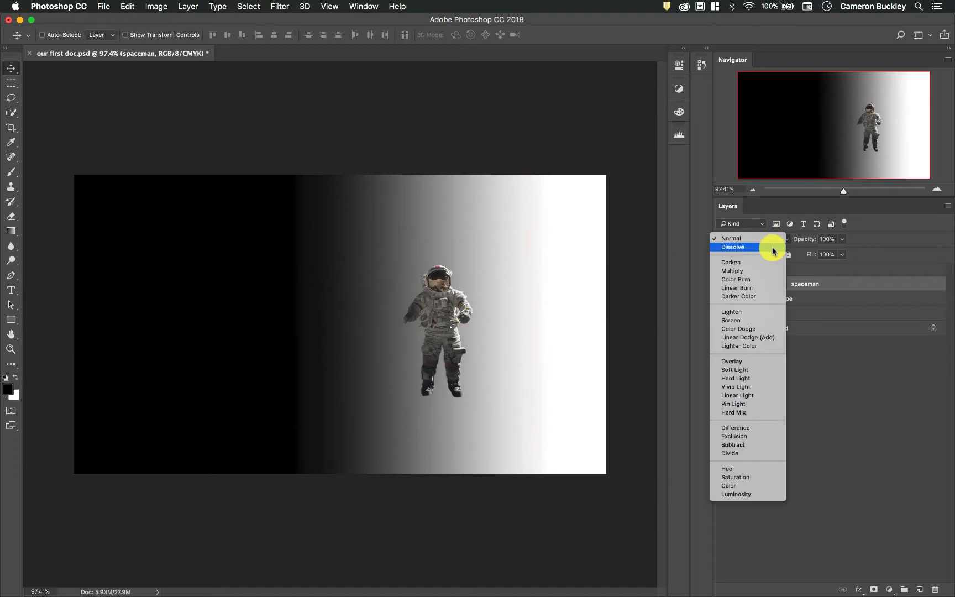
click(751, 272)
drag(440, 311, 514, 321)
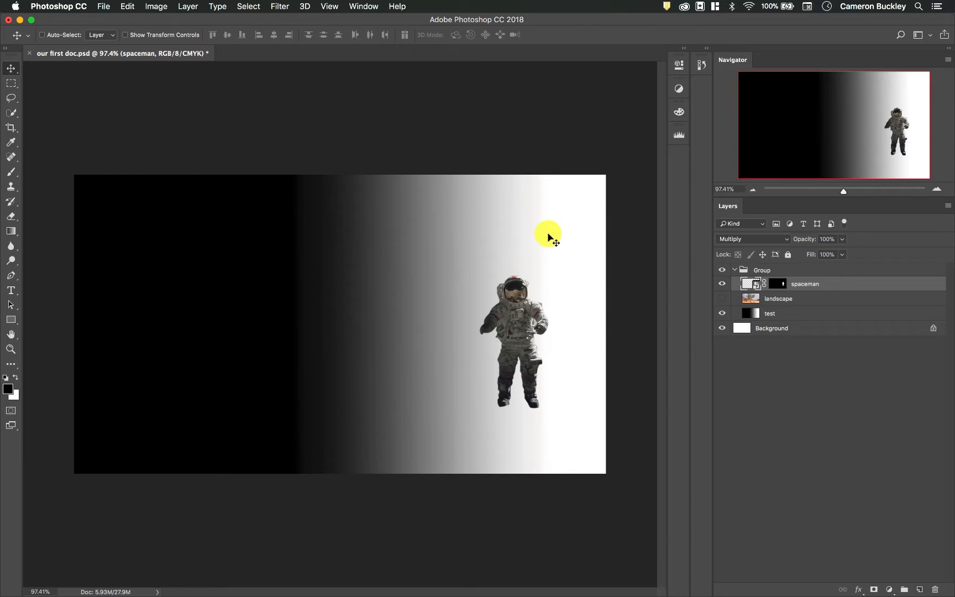
drag(522, 341, 388, 318)
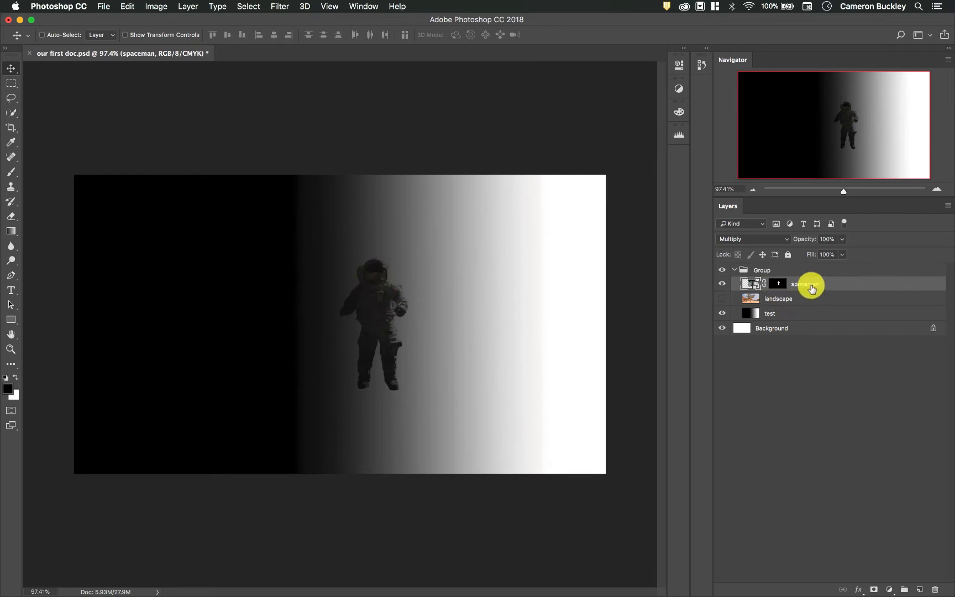
drag(391, 309, 499, 307)
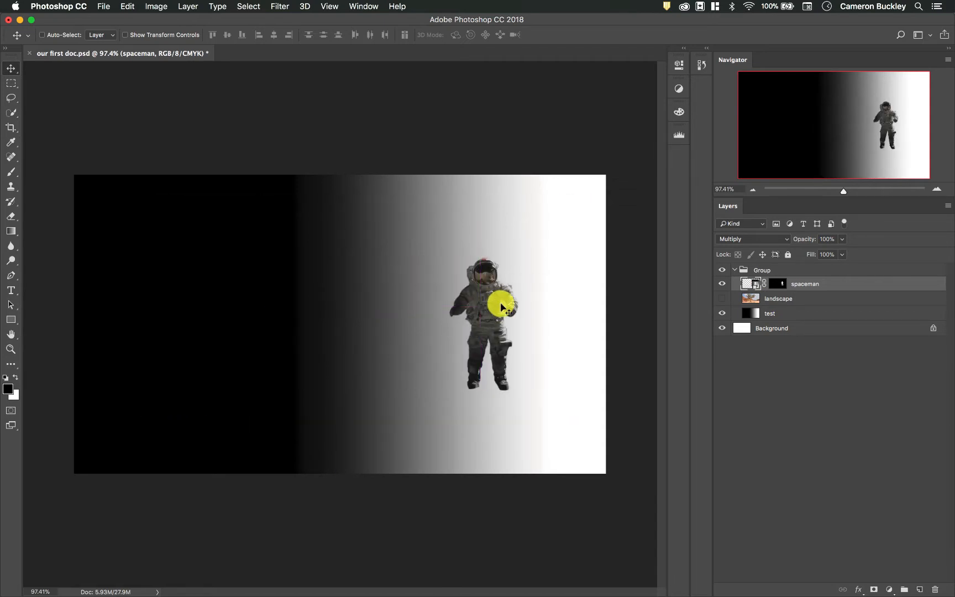
- Swap the gradient backdrop for the landscape and move the spaceman down onto the sand at the right
click(722, 313)
click(722, 298)
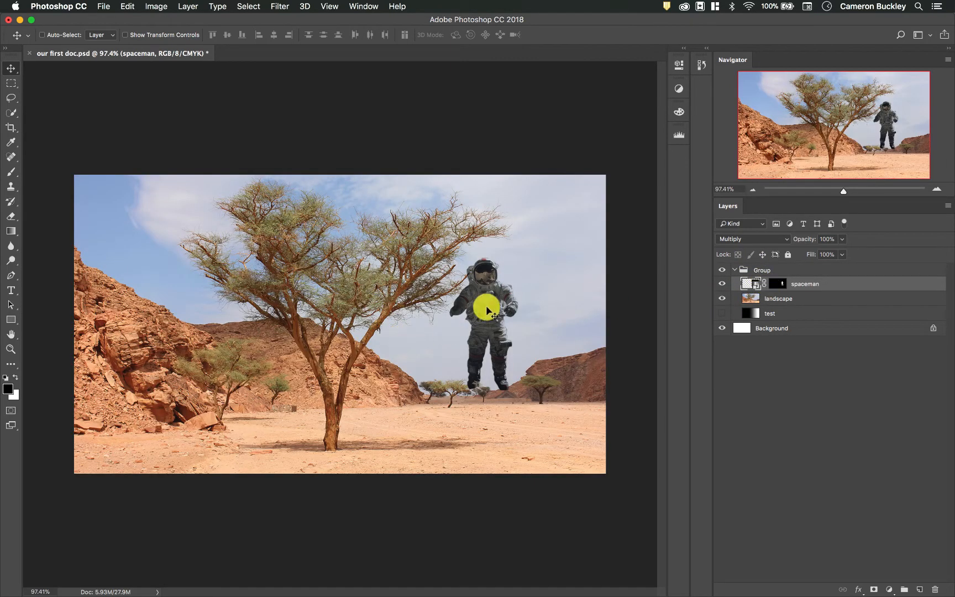
drag(481, 314, 531, 377)
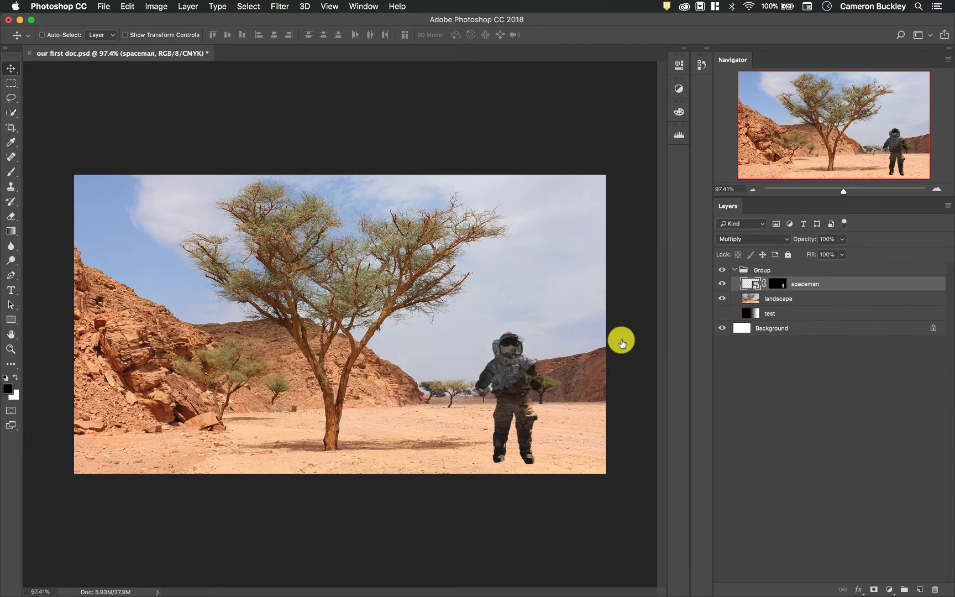
- Swap the landscape backdrop for the test gradient and move the spaceman up over its light grey area
click(723, 299)
click(723, 314)
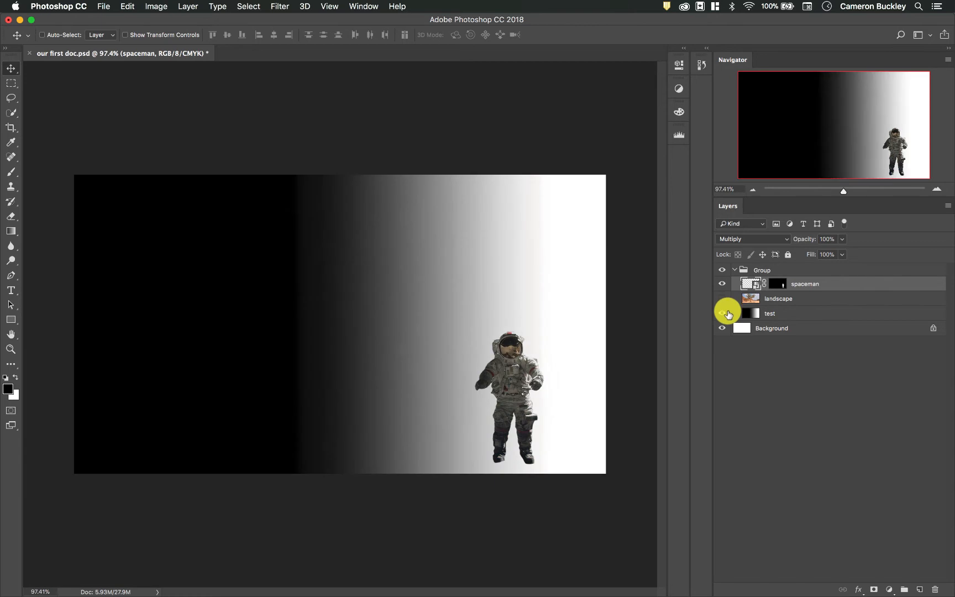
drag(515, 390, 481, 310)
- Set the spaceman layer's blend mode to Screen and move it right, onto the edge of the white area
click(758, 239)
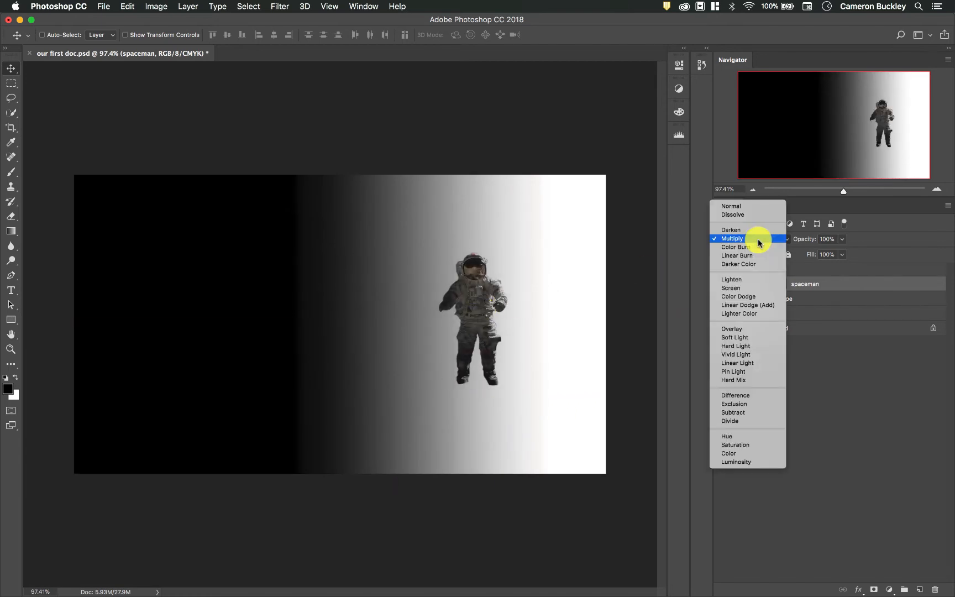
click(747, 288)
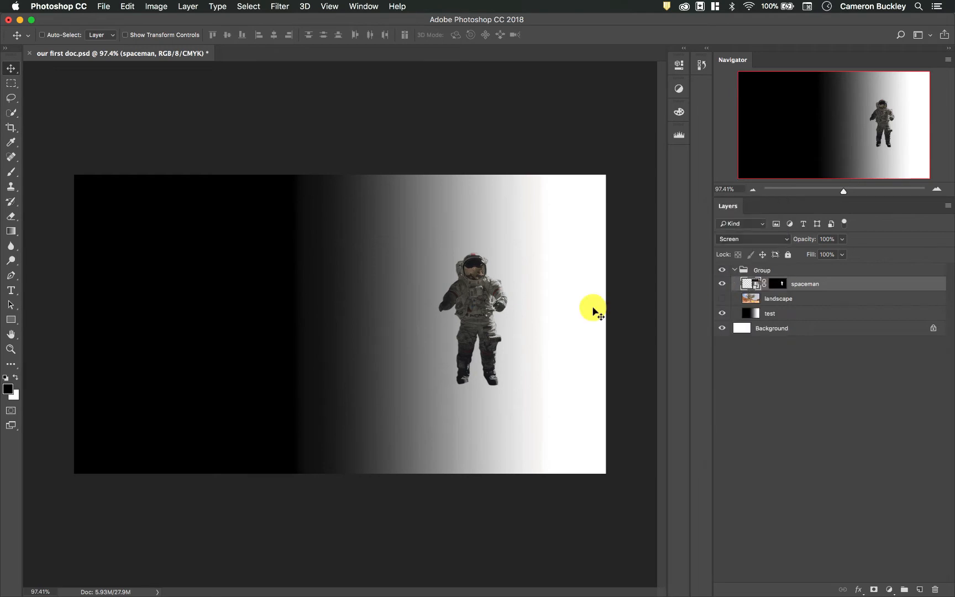
drag(480, 313, 555, 322)
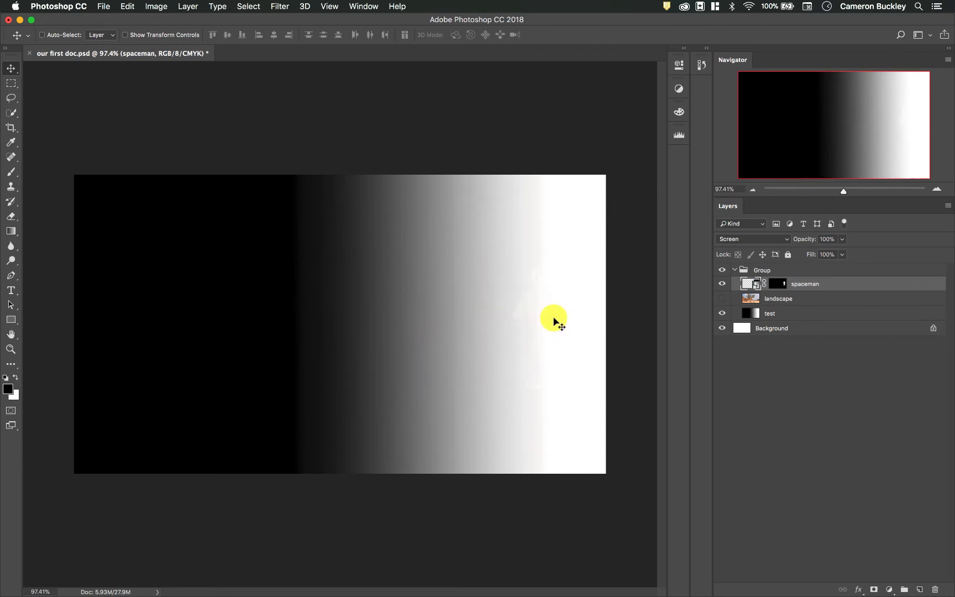
- Switch the spaceman layer's blend mode to Multiply for comparison, then return it to Screen
click(760, 240)
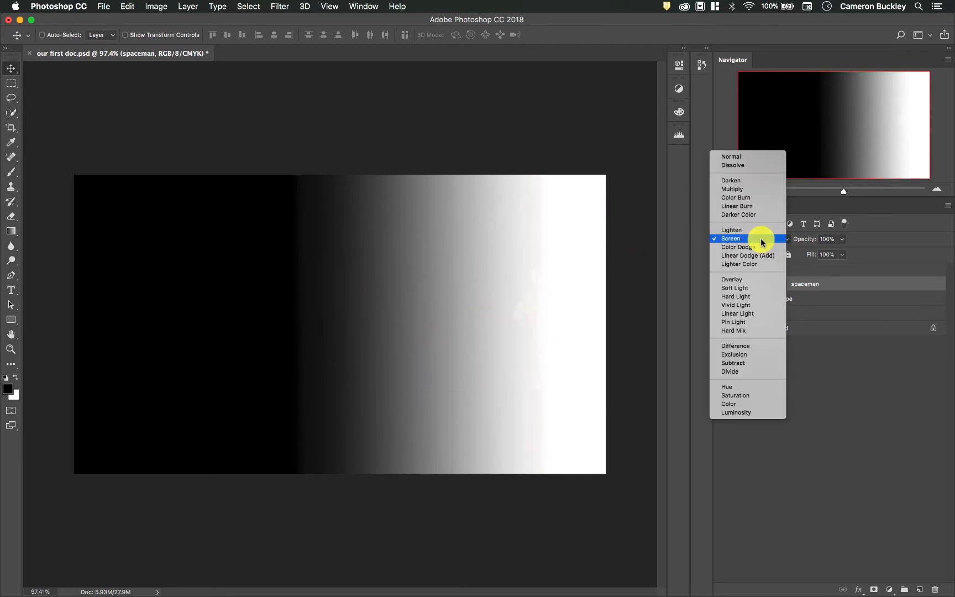
click(741, 182)
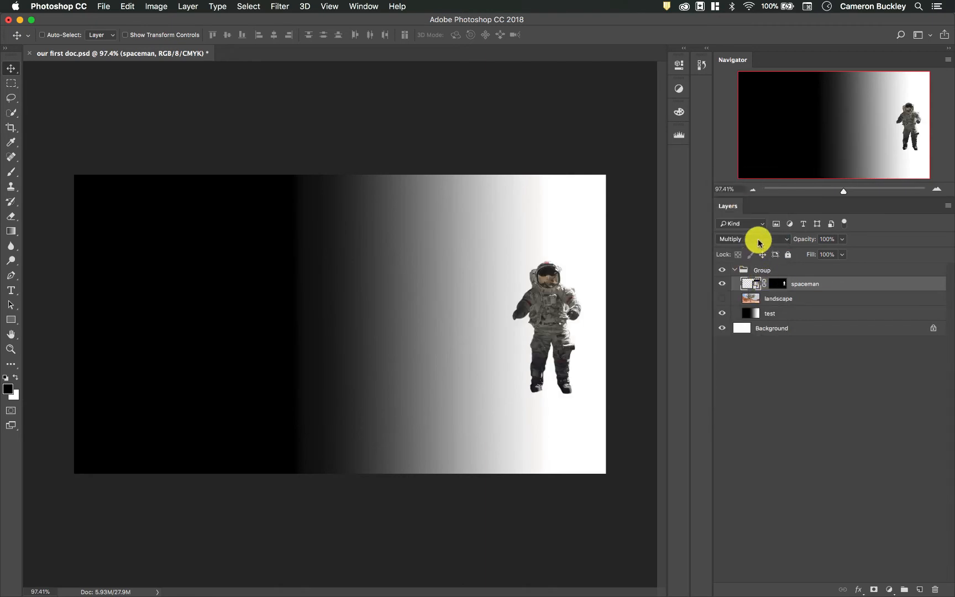
click(759, 242)
click(762, 286)
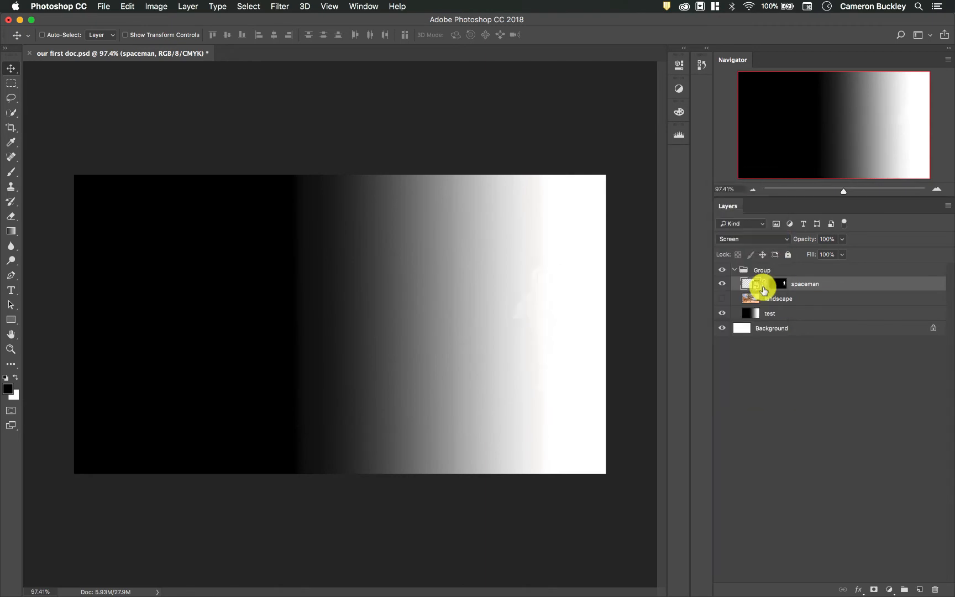
- Show the landscape layer and move the Screen-blended spaceman down and left over the sky and desert
click(722, 298)
drag(544, 323, 497, 363)
- Set the spaceman layer's blend mode to Normal and hide the landscape to reveal the gradient
click(772, 241)
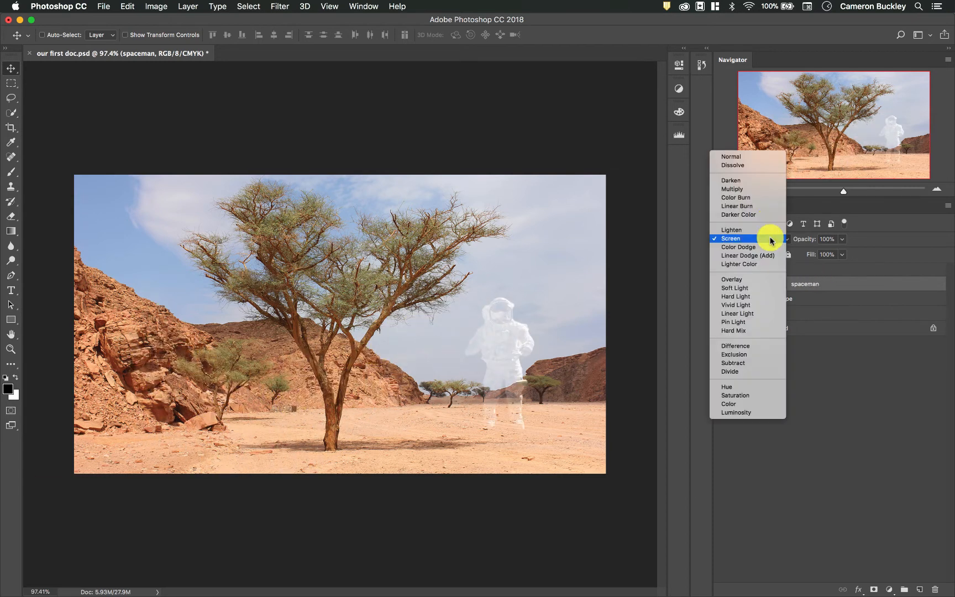
click(760, 158)
click(723, 299)
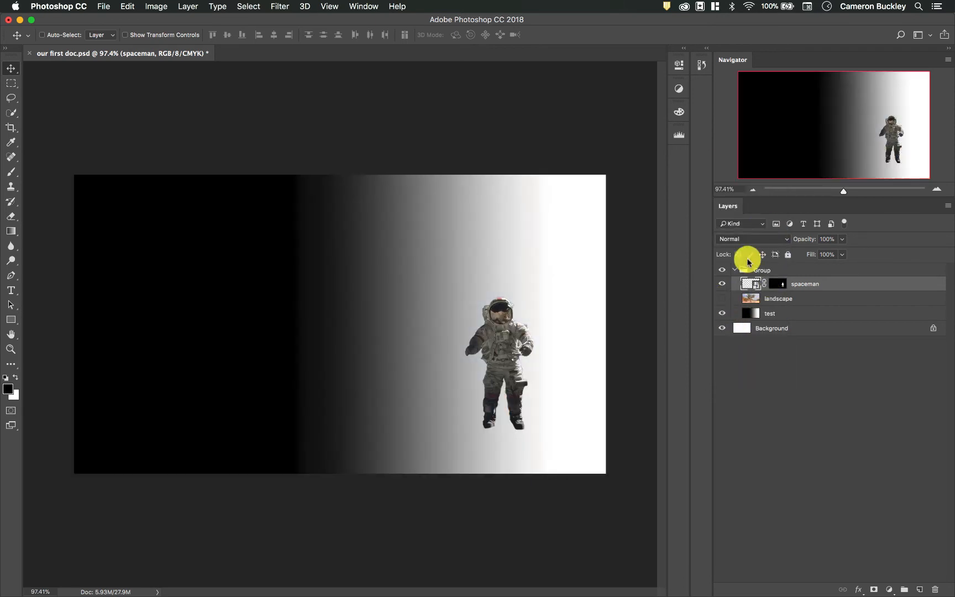
- Set the spaceman layer's blend mode to Overlay and move it left, over the gradient's mid-grey area
click(754, 239)
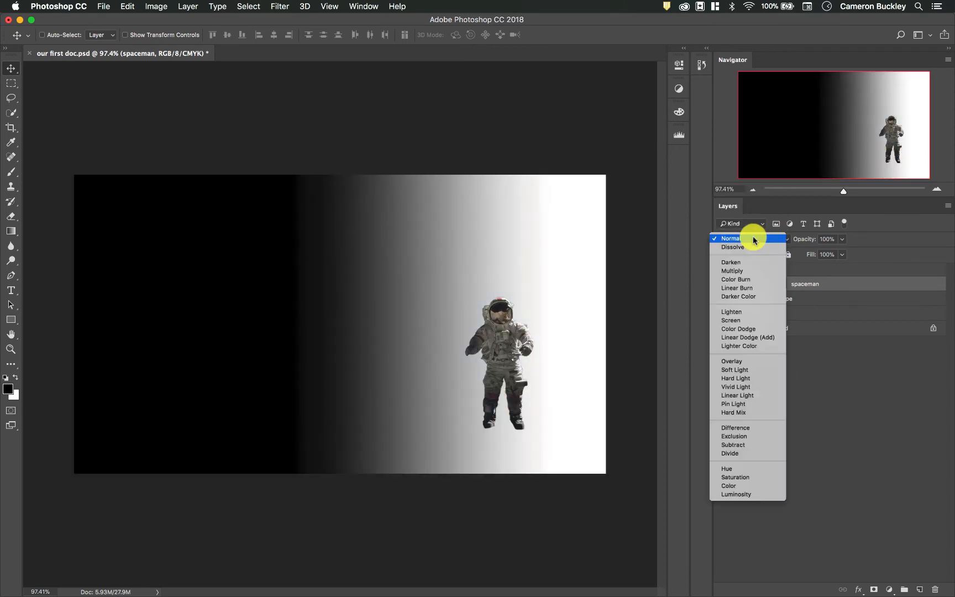
click(753, 363)
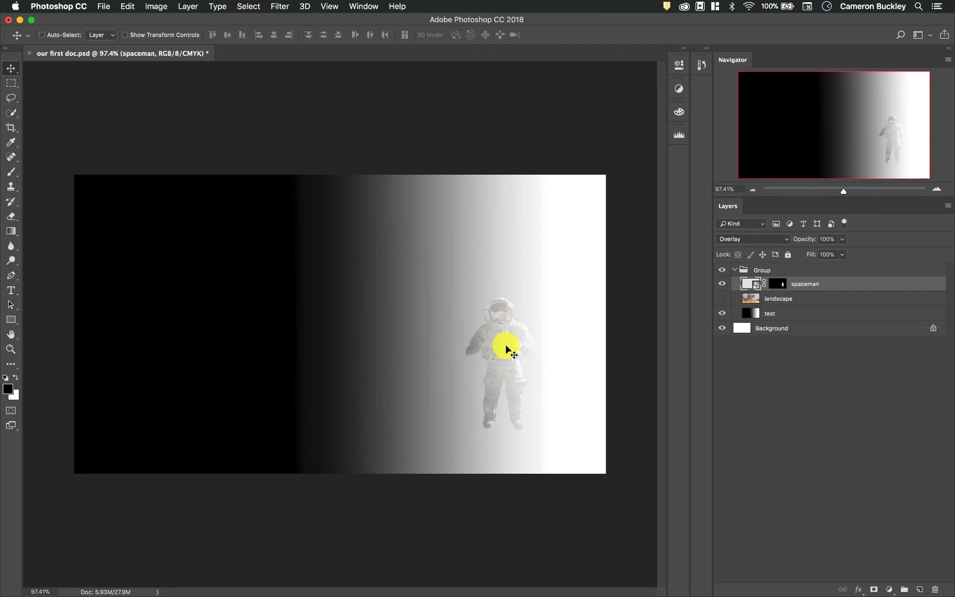
drag(507, 347, 425, 318)
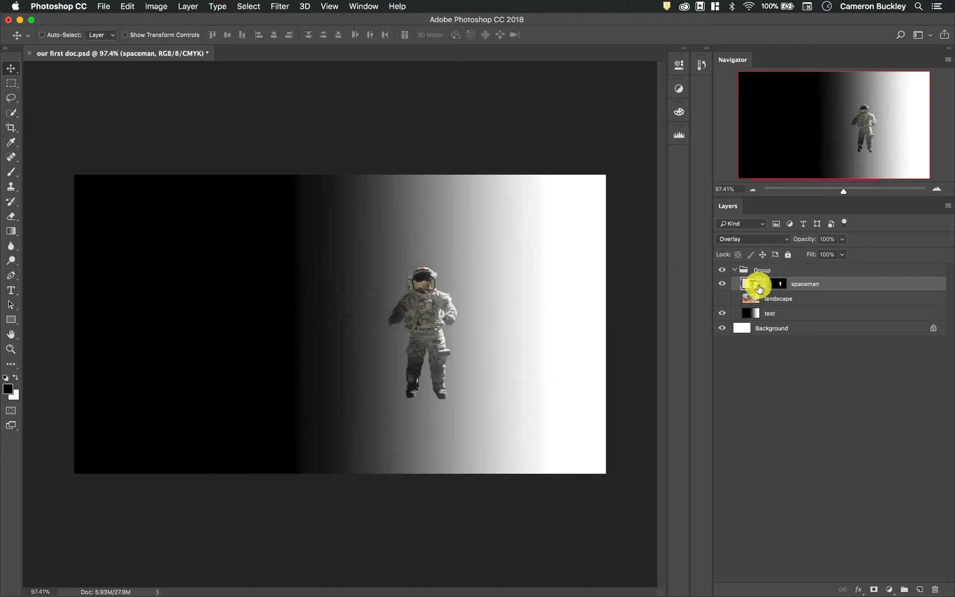
- Show the landscape behind the Overlay-blended spaceman, toggling the spaceman's visibility, and move it right across the sky
click(724, 284)
click(724, 298)
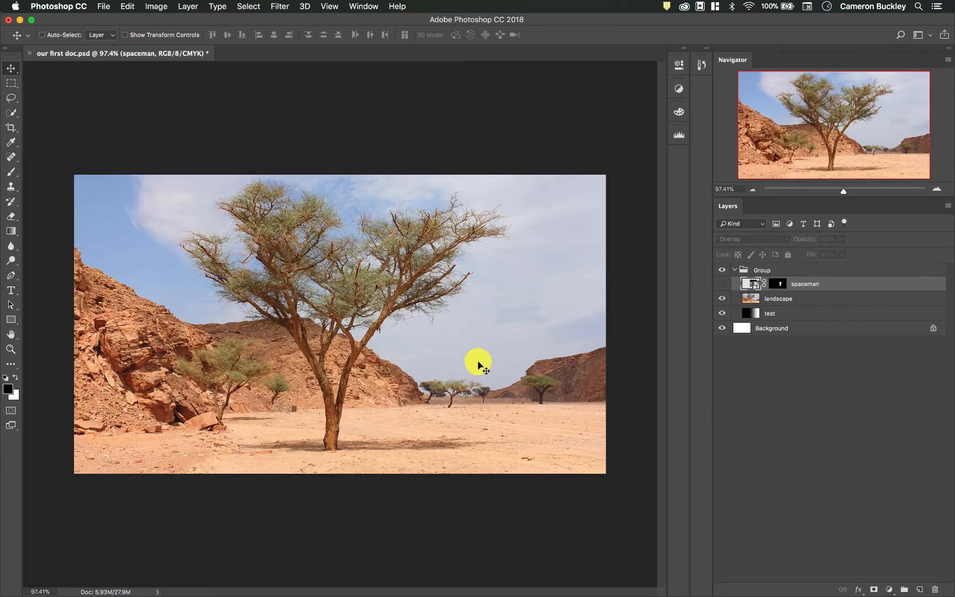
click(720, 283)
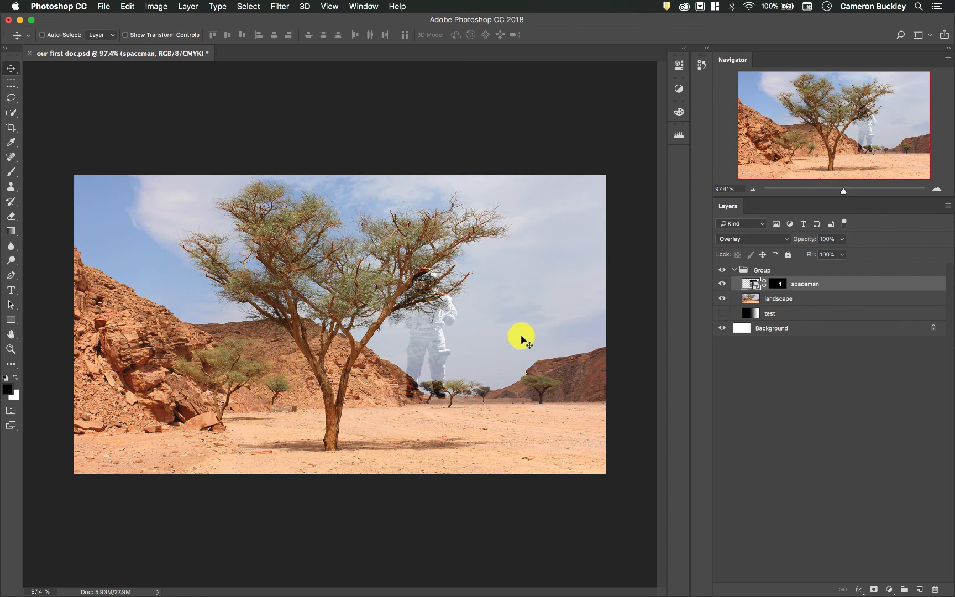
drag(416, 313, 527, 315)
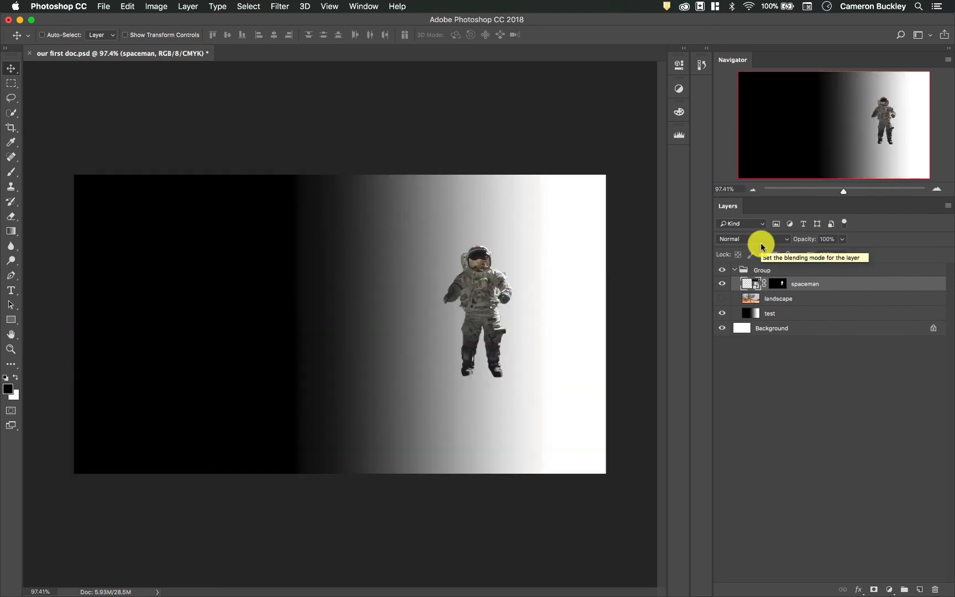
- Open the blend mode choices for the spaceman layer
click(761, 244)
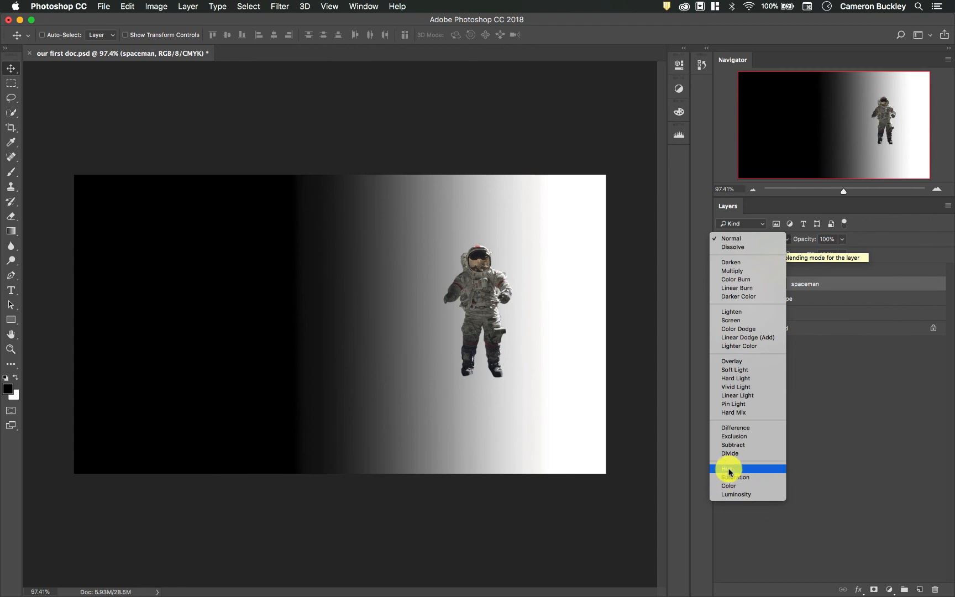